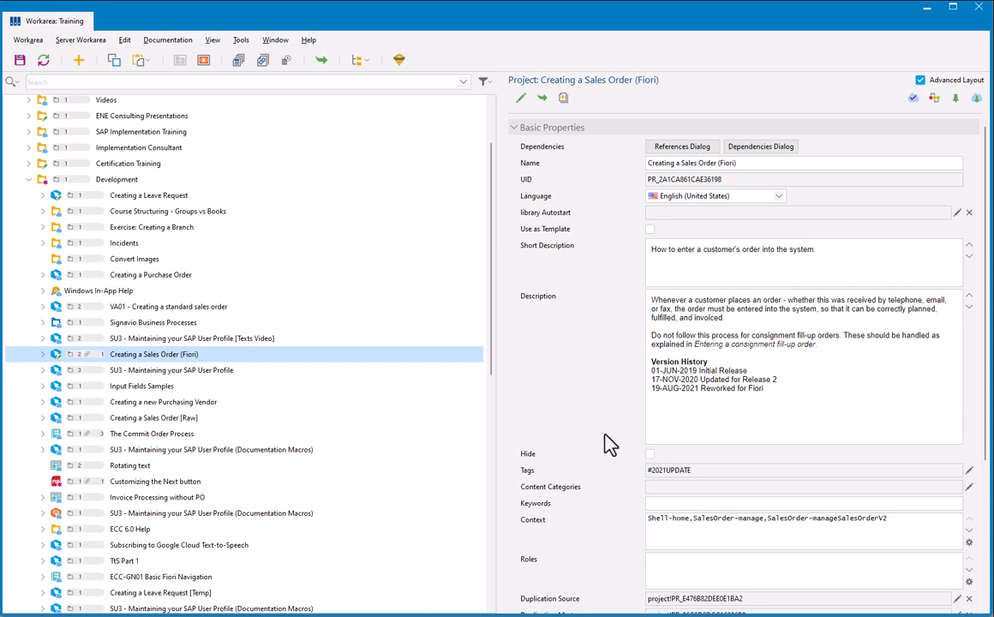
Step: Review the Context field and the SAP Companion Context product name and version of the Creating a Sales Order (Fiori) project
{"action": "left_click", "coordinate": [537, 521]}
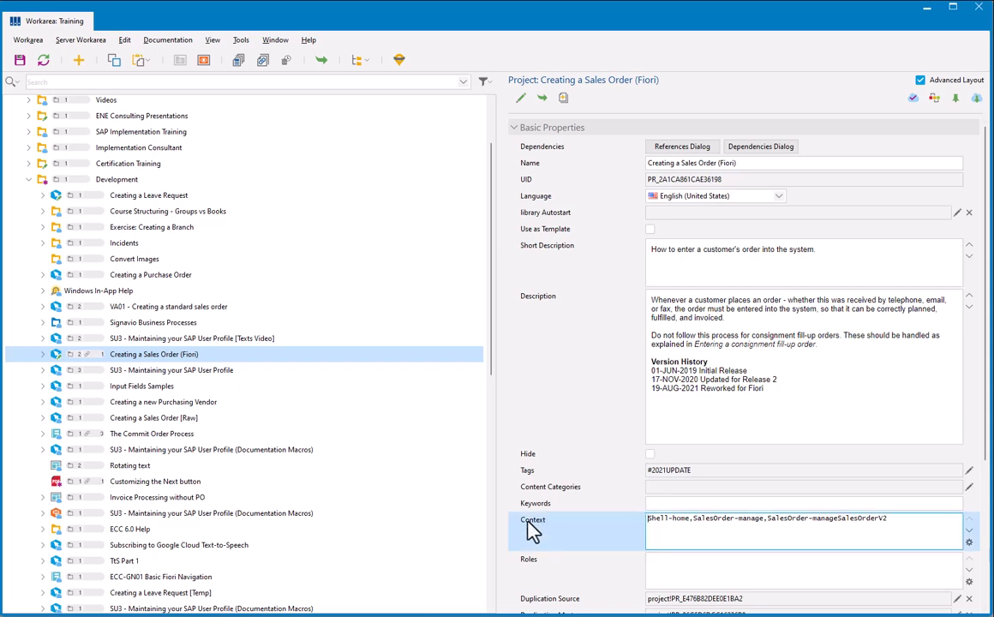
{"action": "scroll", "coordinate": [566, 437], "scroll_direction": "down", "scroll_amount": 5}
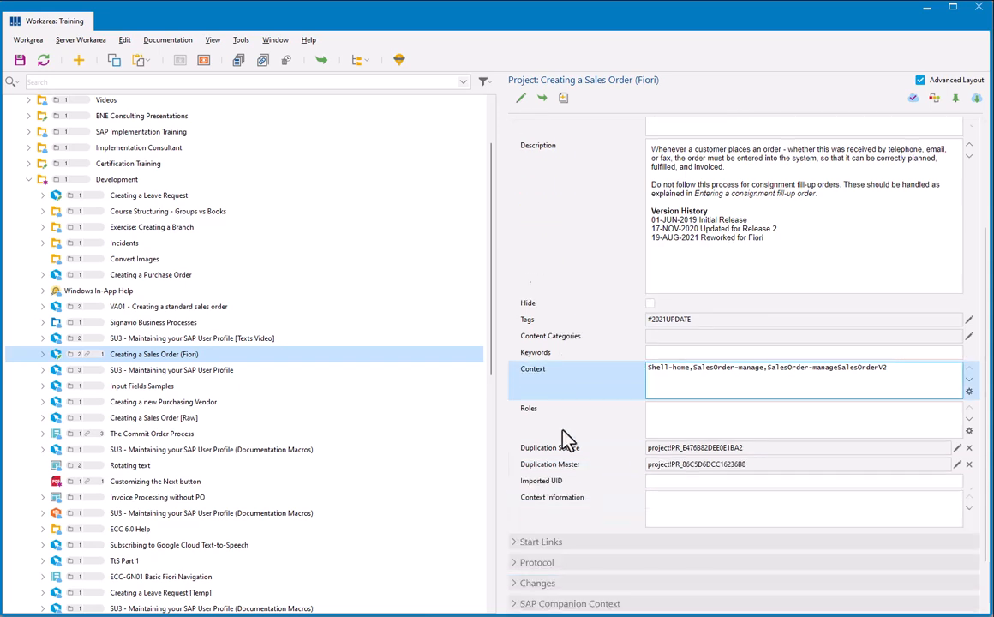
{"action": "left_click", "coordinate": [517, 542]}
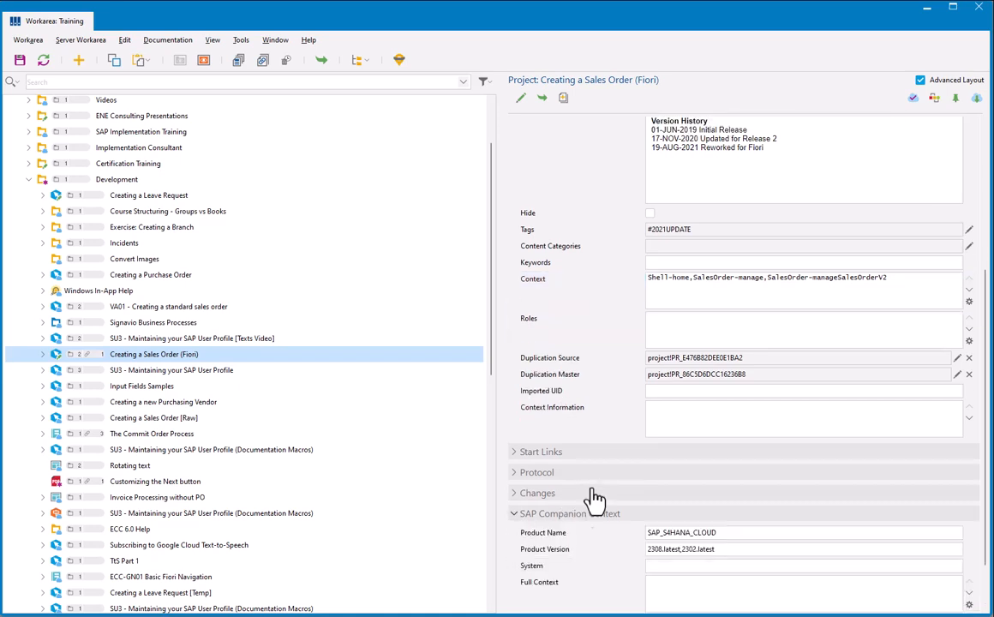
{"action": "left_click", "coordinate": [715, 514]}
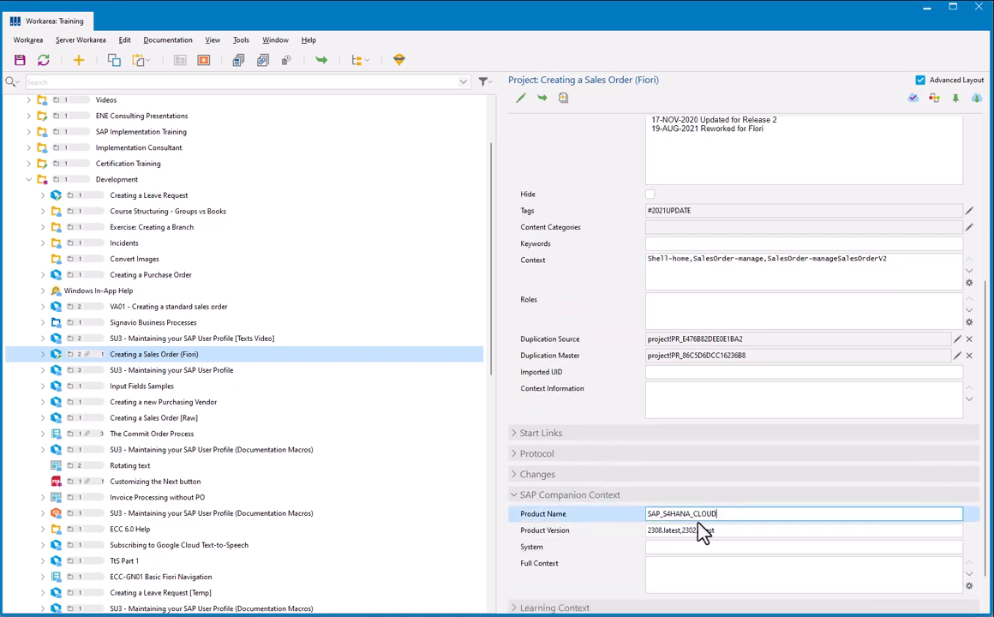
{"action": "left_click", "coordinate": [579, 532]}
{"action": "scroll", "coordinate": [580, 325], "scroll_direction": "up", "scroll_amount": 6}
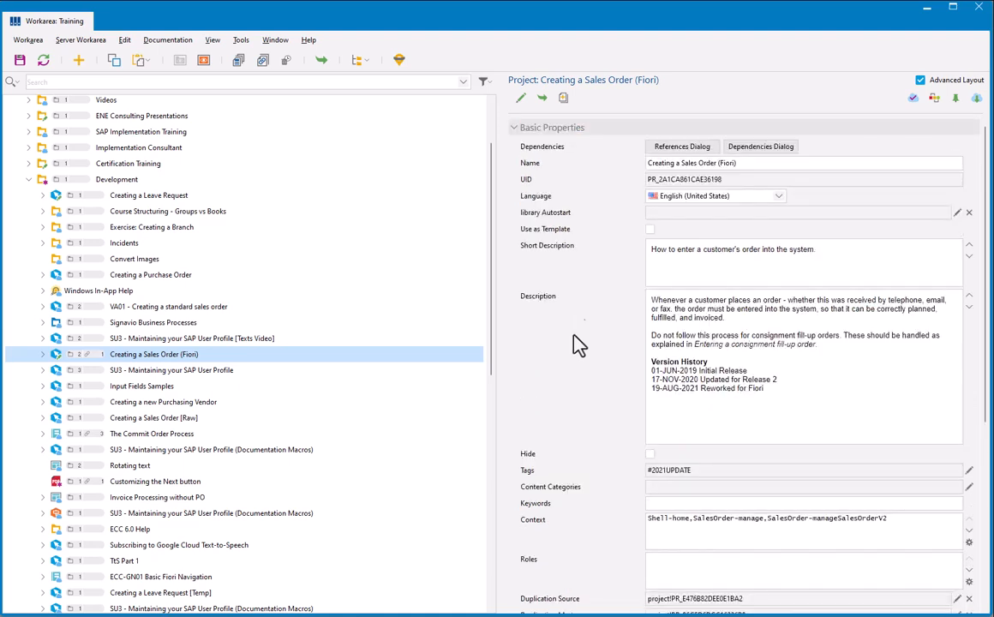
{"action": "left_click", "coordinate": [538, 525]}
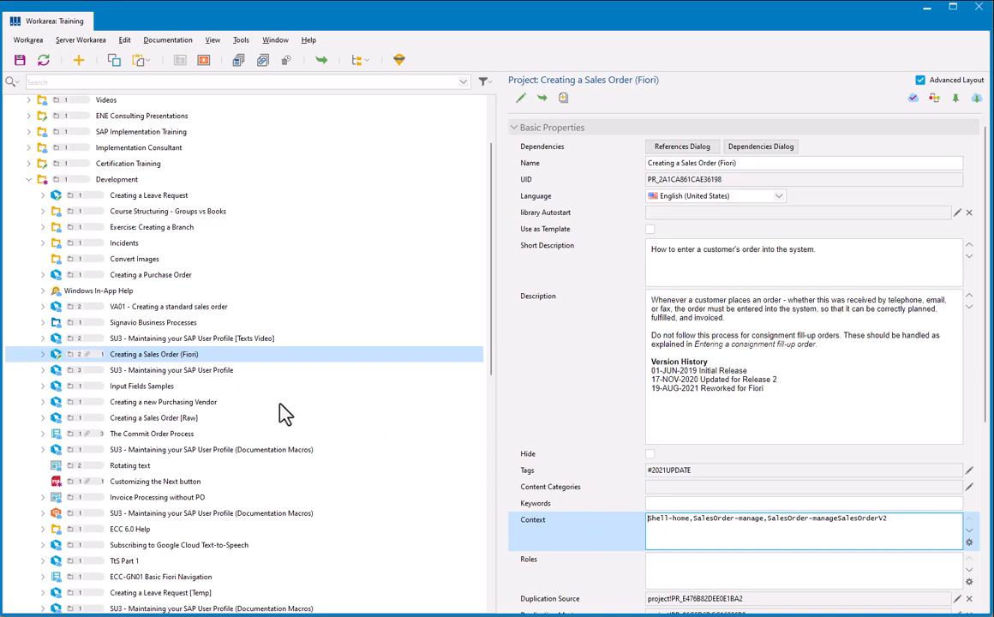
Step: Open the Creating a Sales Order (Fiori) project, inspect the Context of the screens in steps 2, 4 and 5, and close it
{"action": "double_click", "coordinate": [167, 360]}
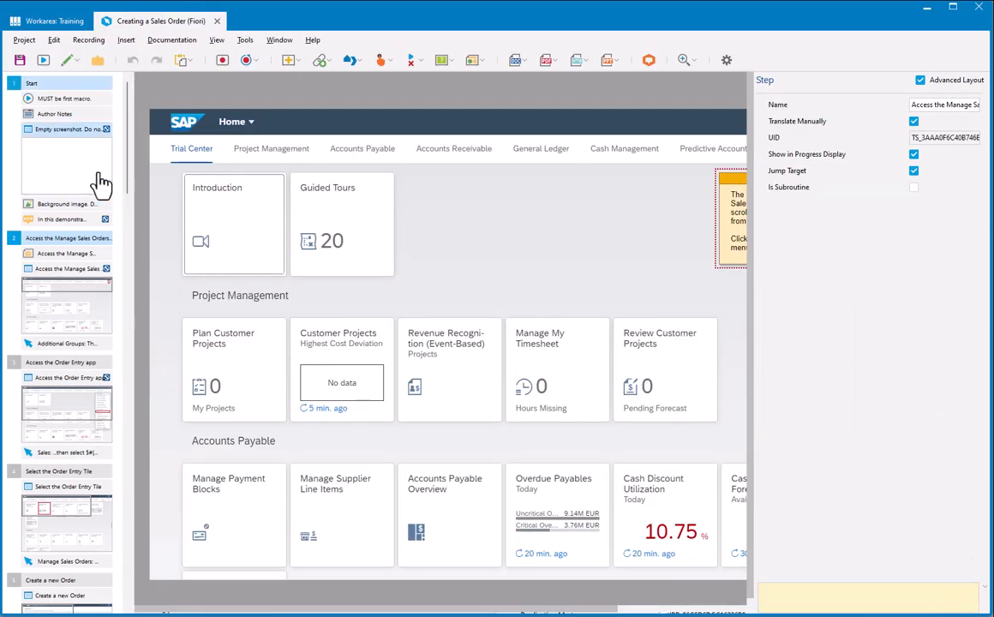
{"action": "left_click", "coordinate": [56, 295]}
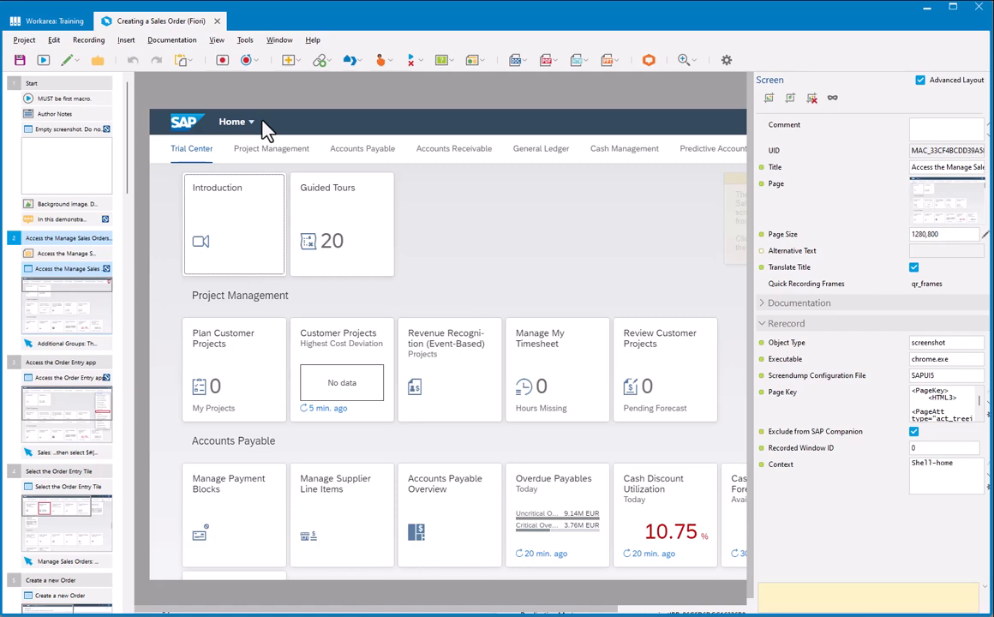
{"action": "left_click", "coordinate": [73, 524]}
{"action": "scroll", "coordinate": [77, 548], "scroll_direction": "down", "scroll_amount": 5}
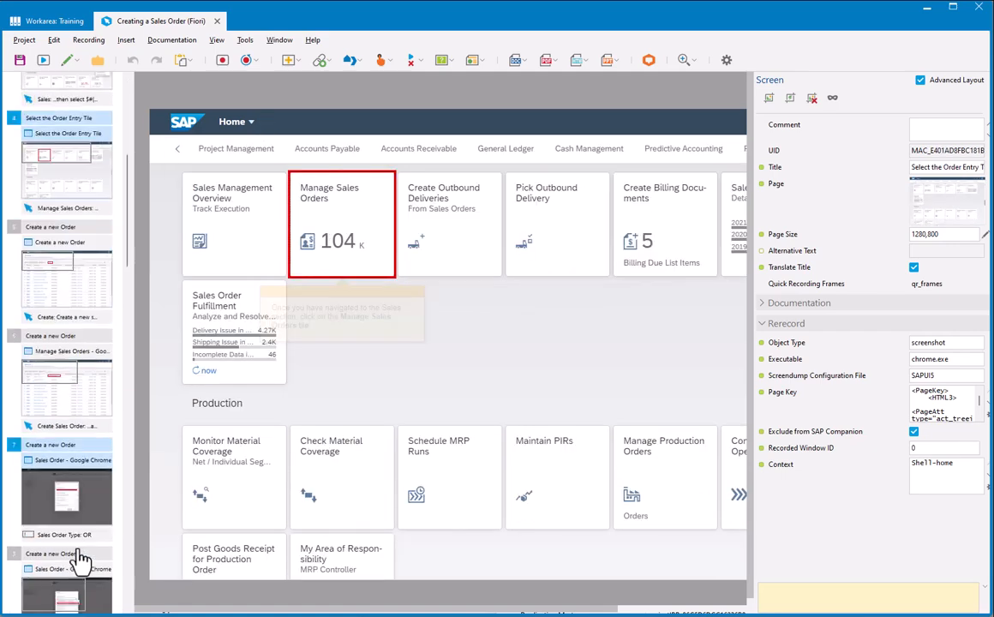
{"action": "left_click", "coordinate": [69, 260]}
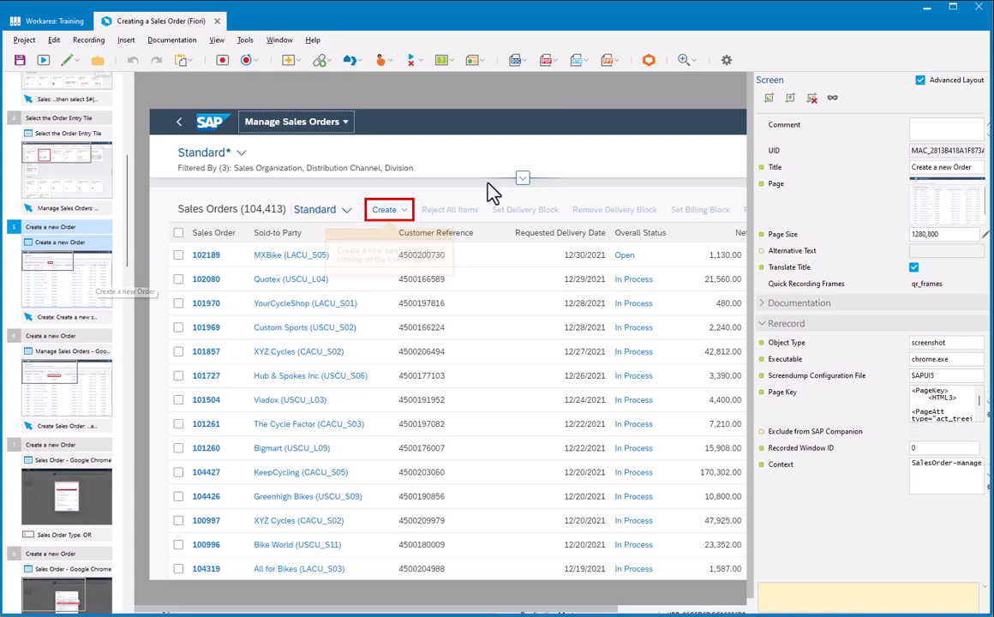
{"action": "scroll", "coordinate": [83, 173], "scroll_direction": "up", "scroll_amount": 5}
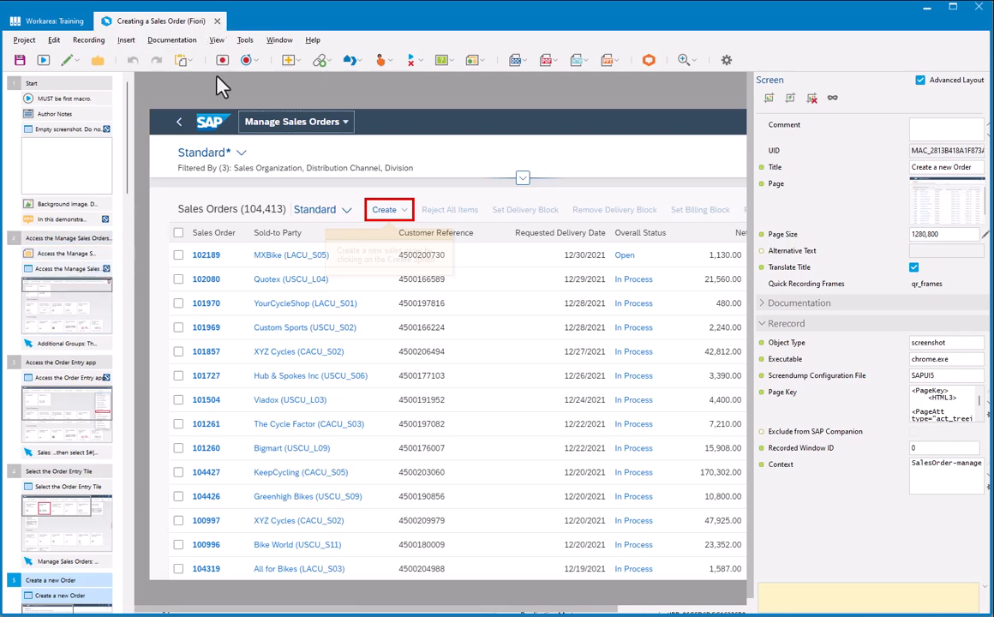
{"action": "left_click", "coordinate": [217, 21]}
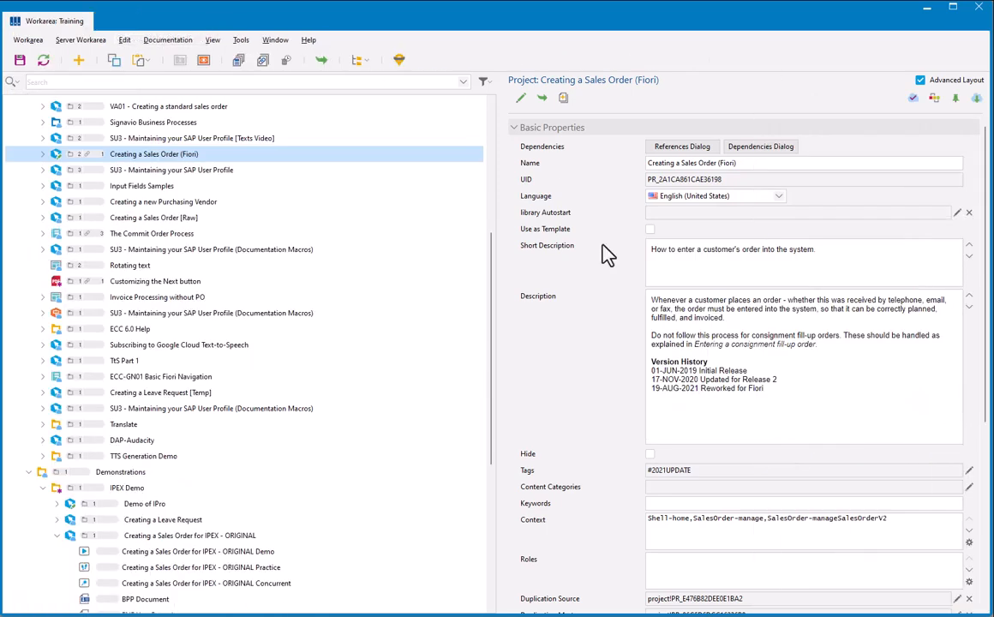
Step: Examine the individual entries in the project's Context and check the learning content offered on the SAP home page in the browser
{"action": "left_click", "coordinate": [658, 527]}
{"action": "left_click_drag", "start_coordinate": [690, 519], "coordinate": [609, 505]}
{"action": "left_click_drag", "start_coordinate": [693, 518], "coordinate": [903, 523]}
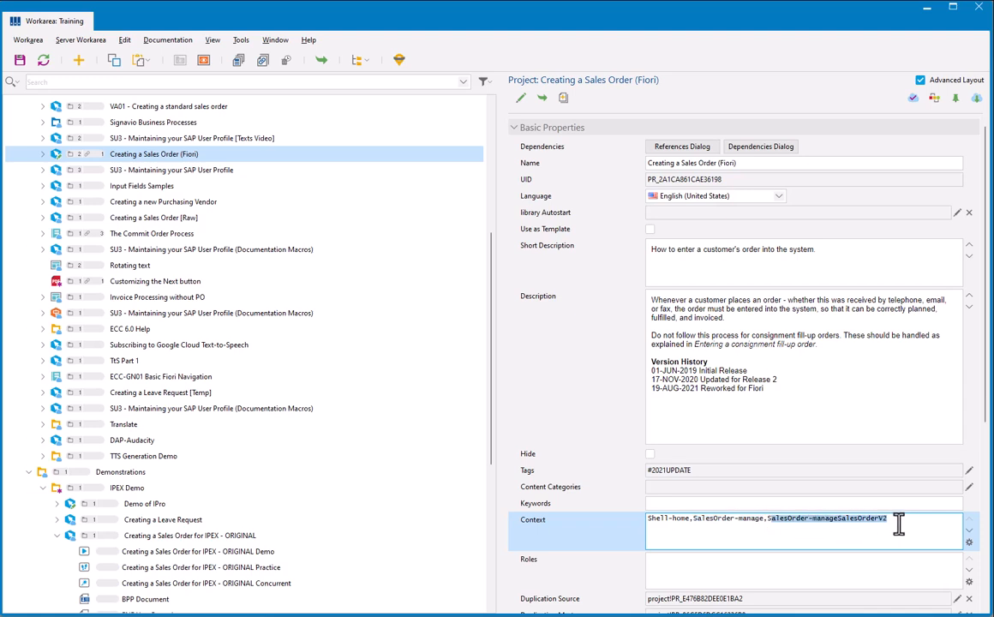
{"action": "left_click", "coordinate": [901, 524]}
{"action": "left_click_drag", "start_coordinate": [694, 527], "coordinate": [643, 517]}
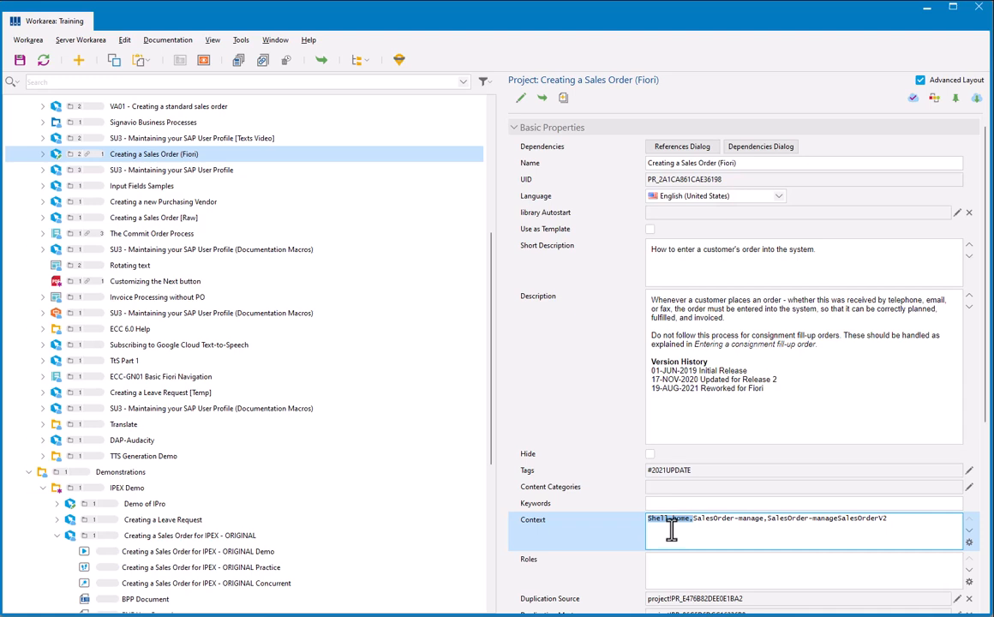
{"action": "key", "text": "alt+Tab"}
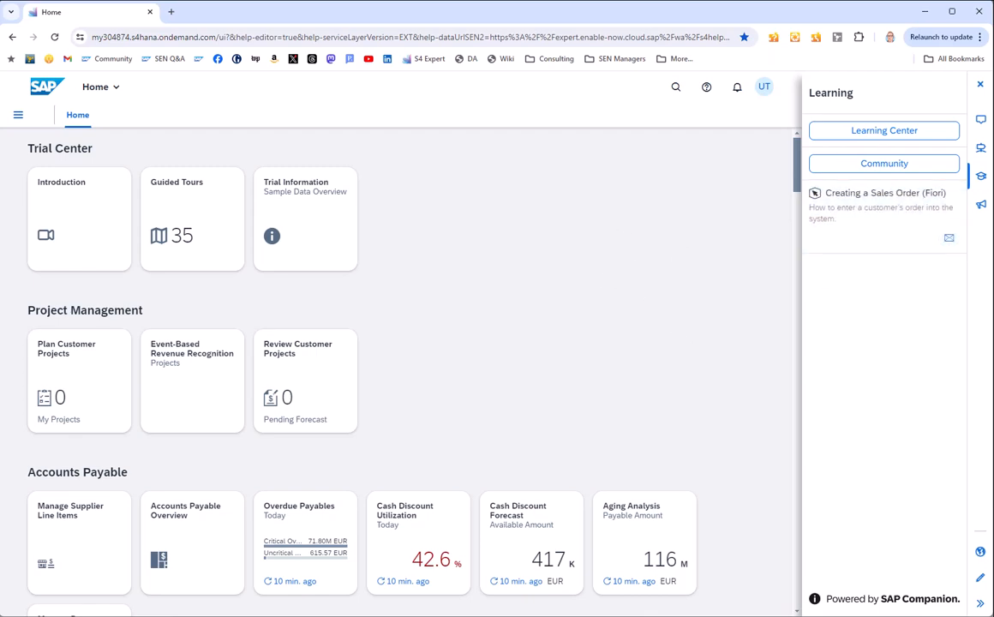
{"action": "key", "text": "alt+Tab"}
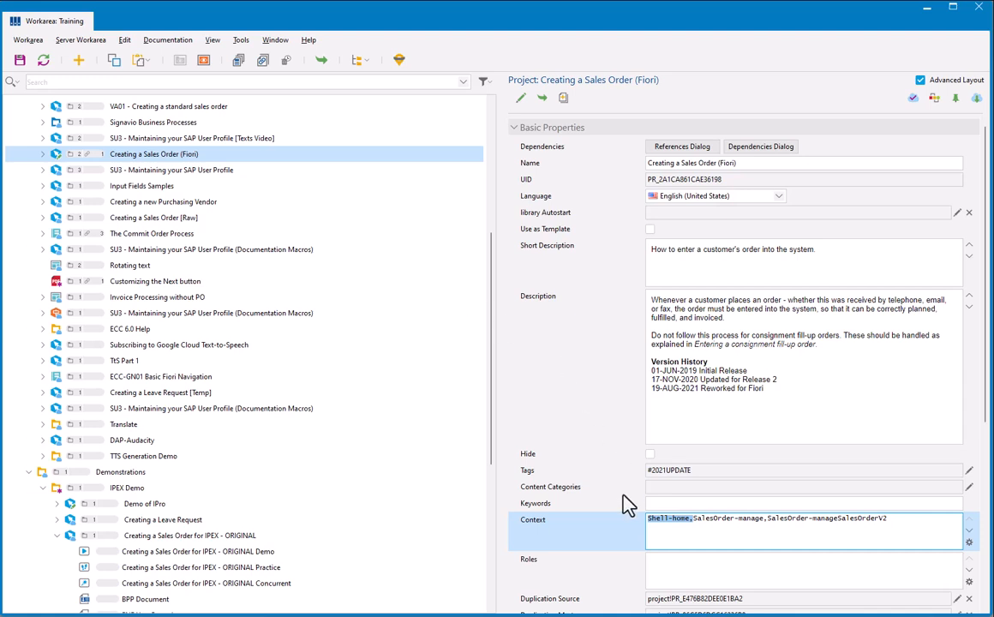
Step: Remove the Shell-home entry from the project's Context and finish editing the project
{"action": "left_click", "coordinate": [691, 519]}
{"action": "left_click_drag", "start_coordinate": [694, 519], "coordinate": [595, 512]}
{"action": "key", "text": "Delete"}
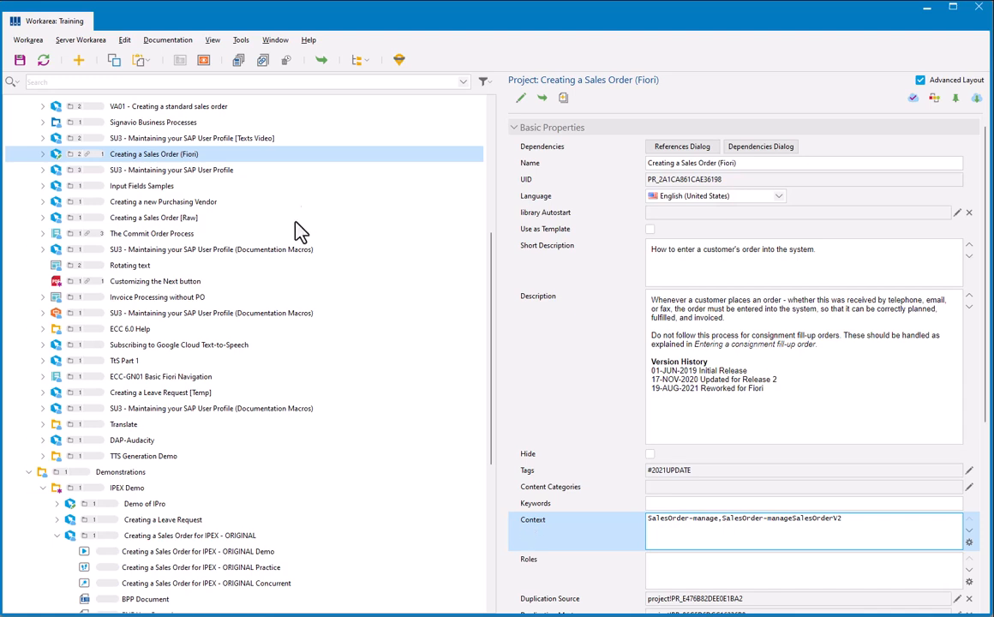
{"action": "left_click", "coordinate": [911, 98]}
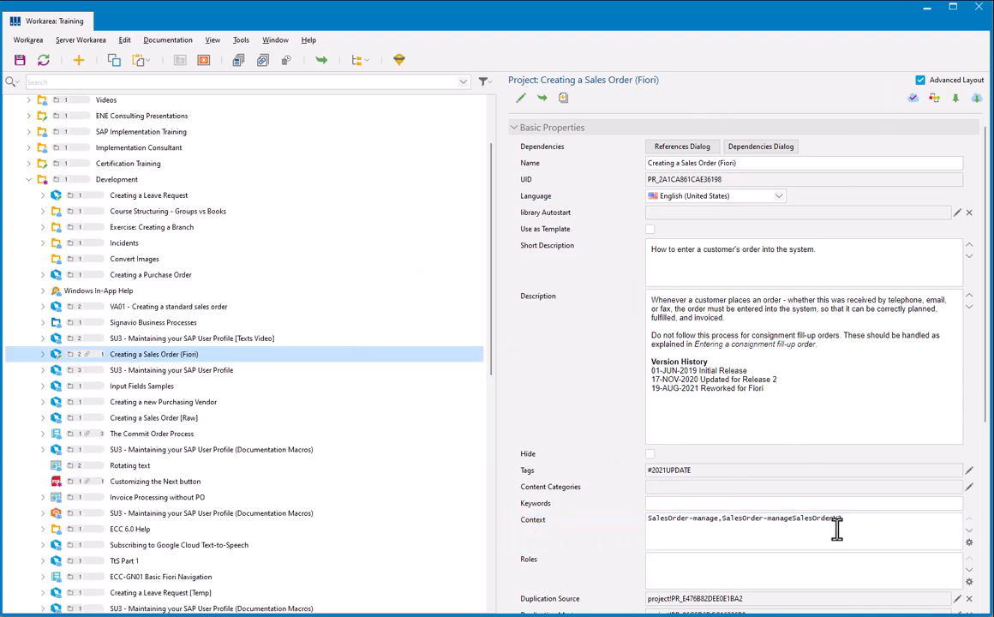
Step: Reopen the Creating a Sales Order (Fiori) project, save and close it, and recheck the project's Context
{"action": "left_click_drag", "start_coordinate": [838, 530], "coordinate": [561, 507]}
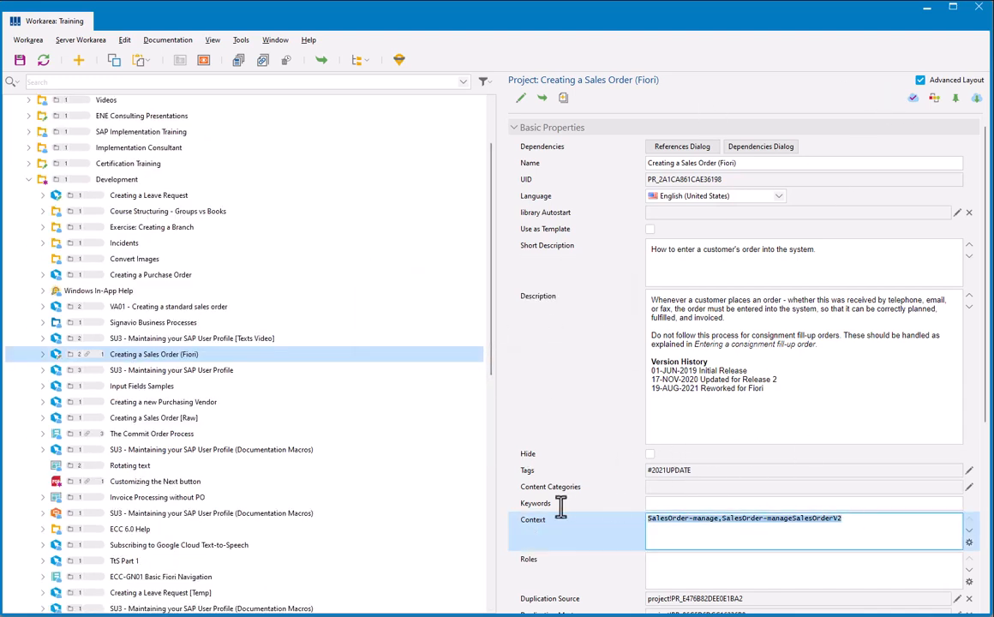
{"action": "left_click", "coordinate": [139, 358]}
{"action": "double_click", "coordinate": [139, 358]}
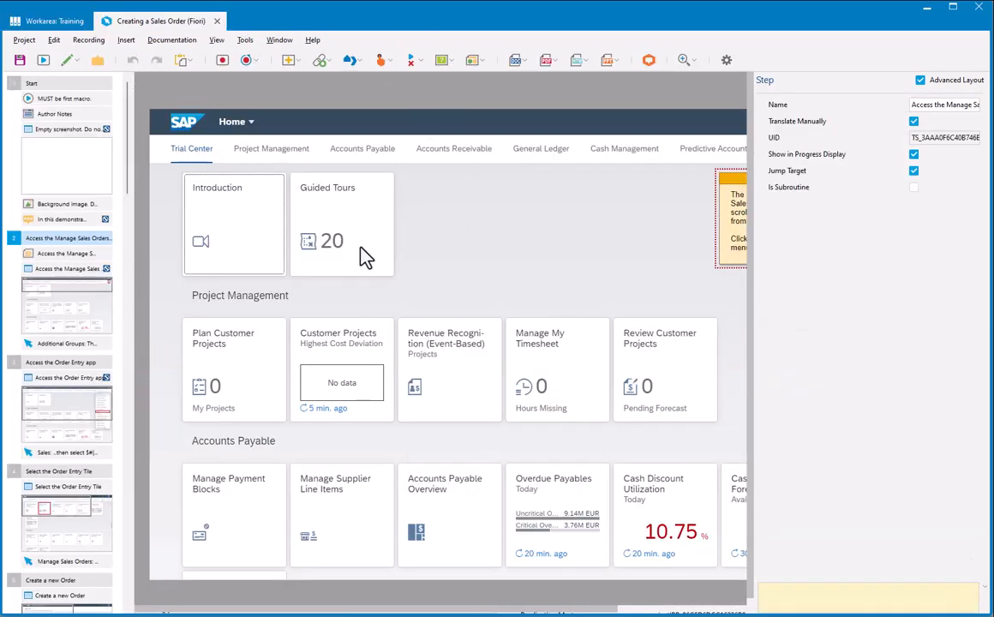
{"action": "left_click", "coordinate": [20, 61]}
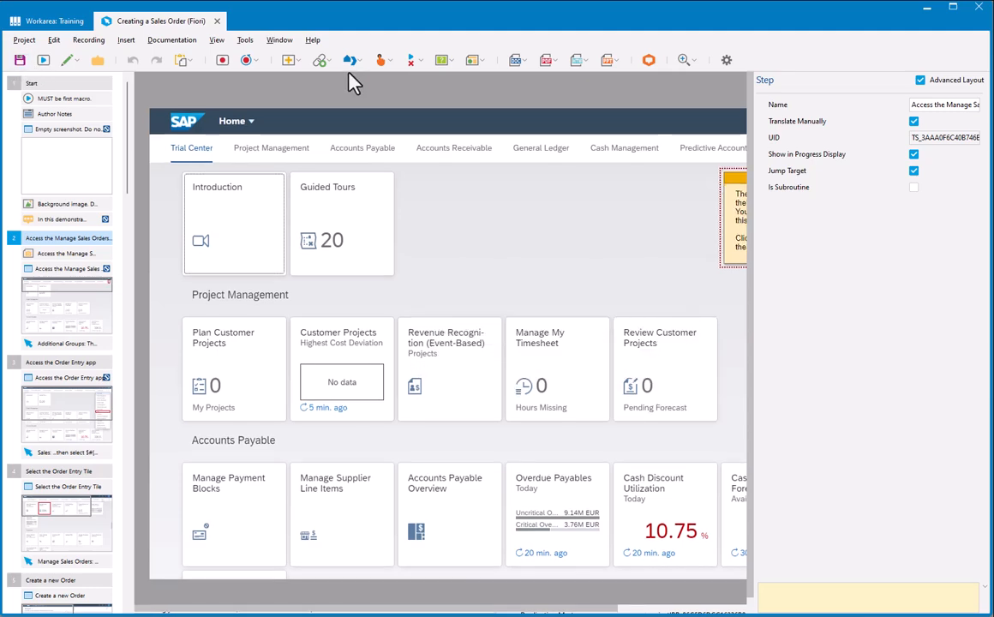
{"action": "left_click", "coordinate": [217, 20]}
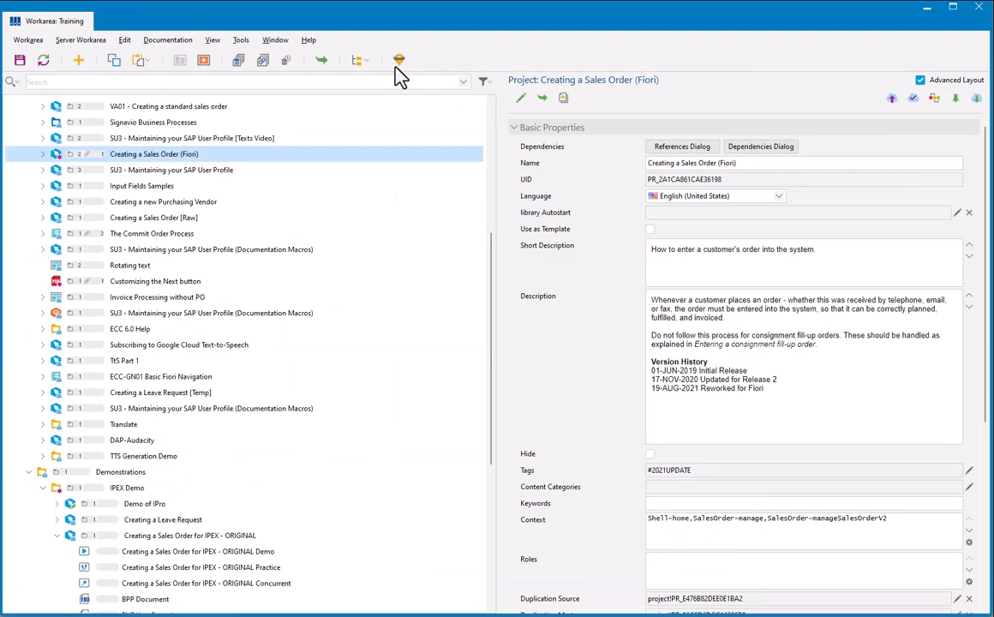
{"action": "double_click", "coordinate": [685, 520]}
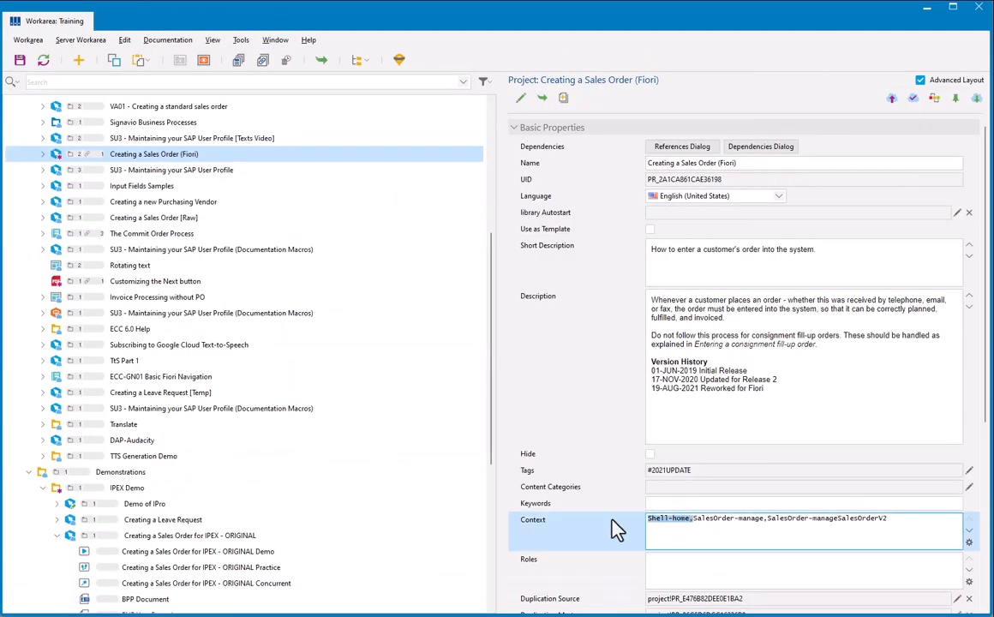
{"action": "left_click", "coordinate": [693, 520]}
Step: Open the Creating a Sales Order (Fiori) project, widen the screen properties area, and inspect the Context of the screens in steps 2 to 4
{"action": "left_click", "coordinate": [168, 156]}
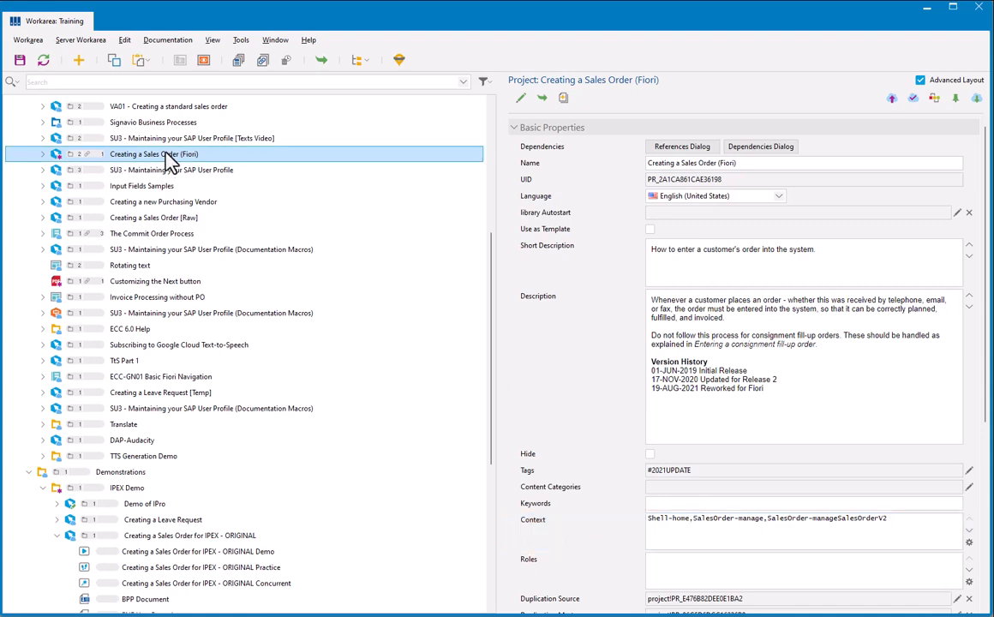
{"action": "double_click", "coordinate": [168, 159]}
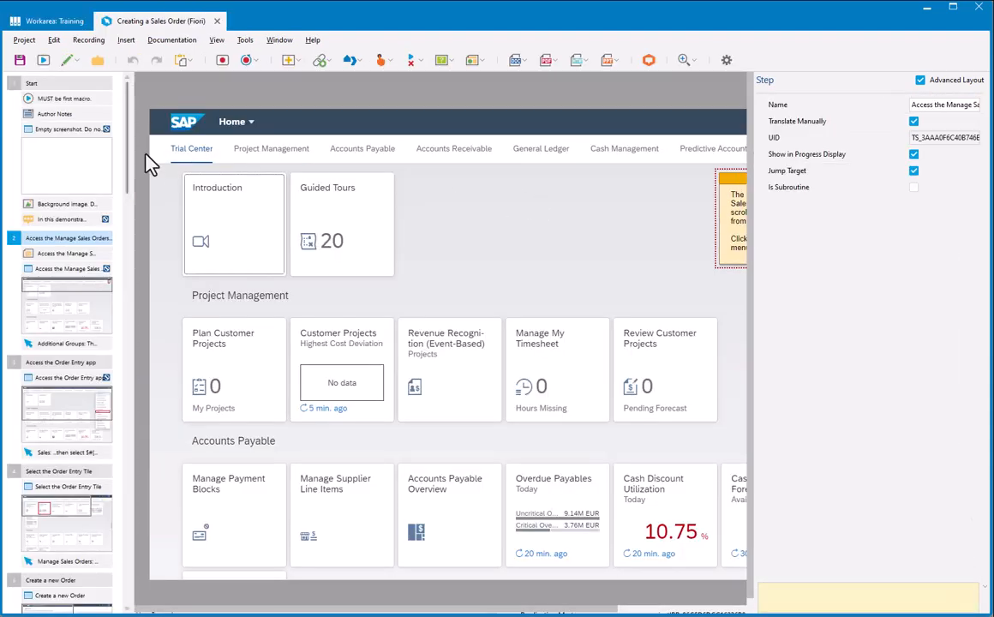
{"action": "left_click", "coordinate": [82, 278]}
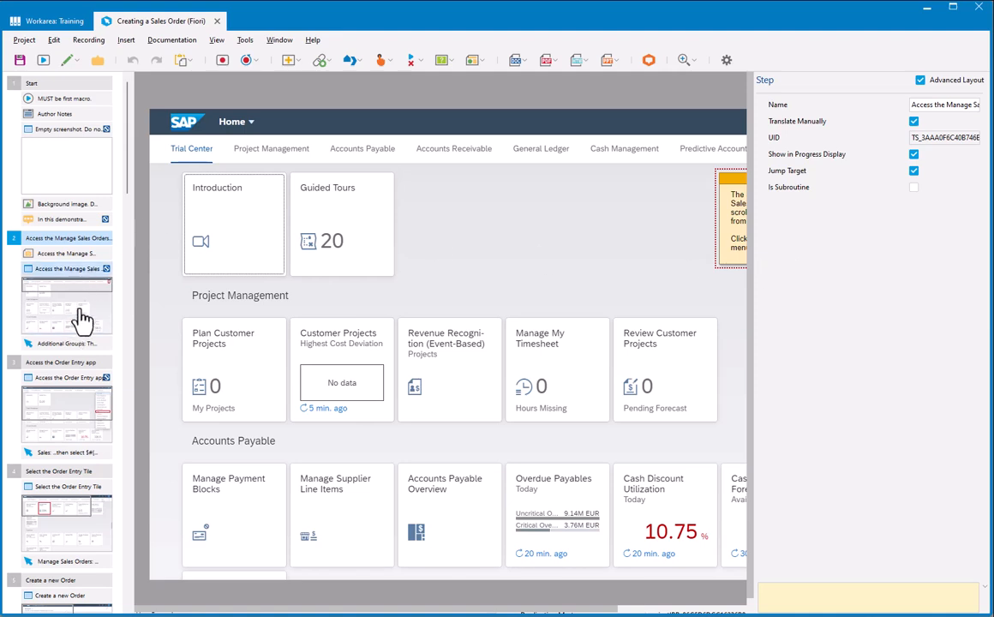
{"action": "left_click", "coordinate": [81, 319]}
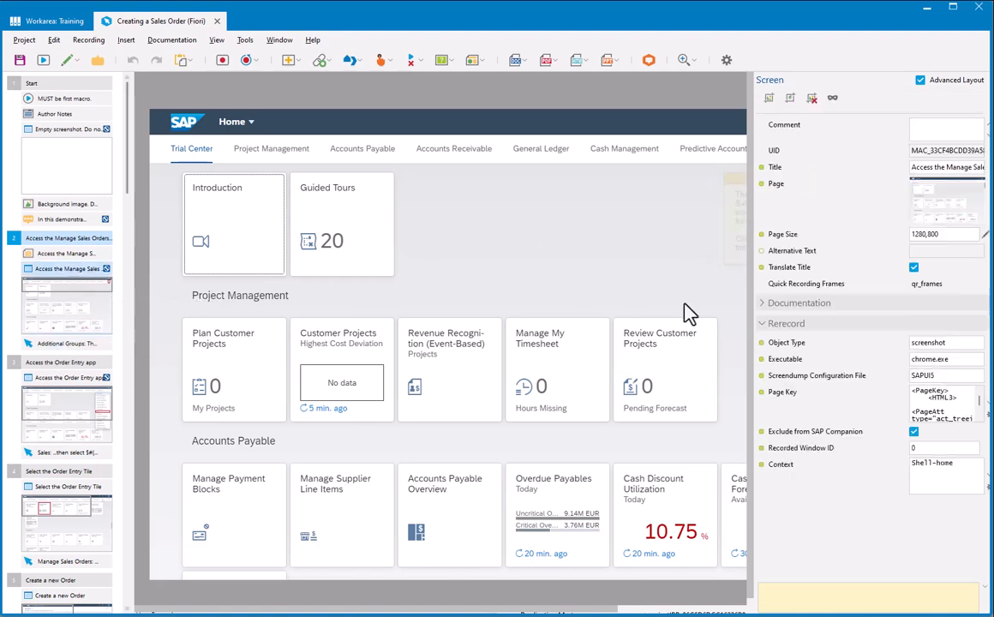
{"action": "left_click_drag", "start_coordinate": [747, 292], "coordinate": [705, 293]}
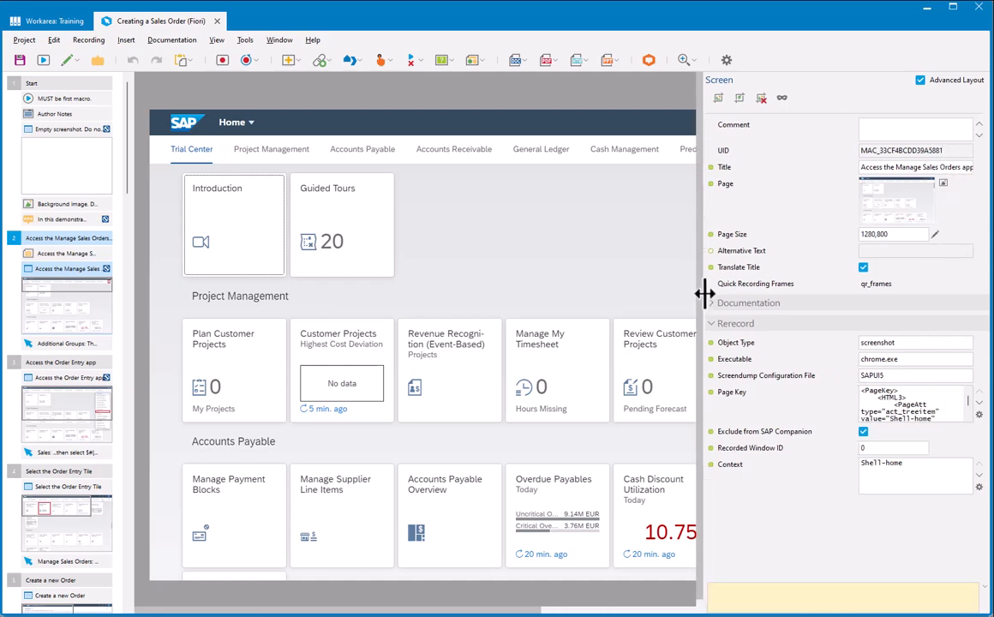
{"action": "left_click", "coordinate": [80, 419]}
{"action": "left_click", "coordinate": [78, 518]}
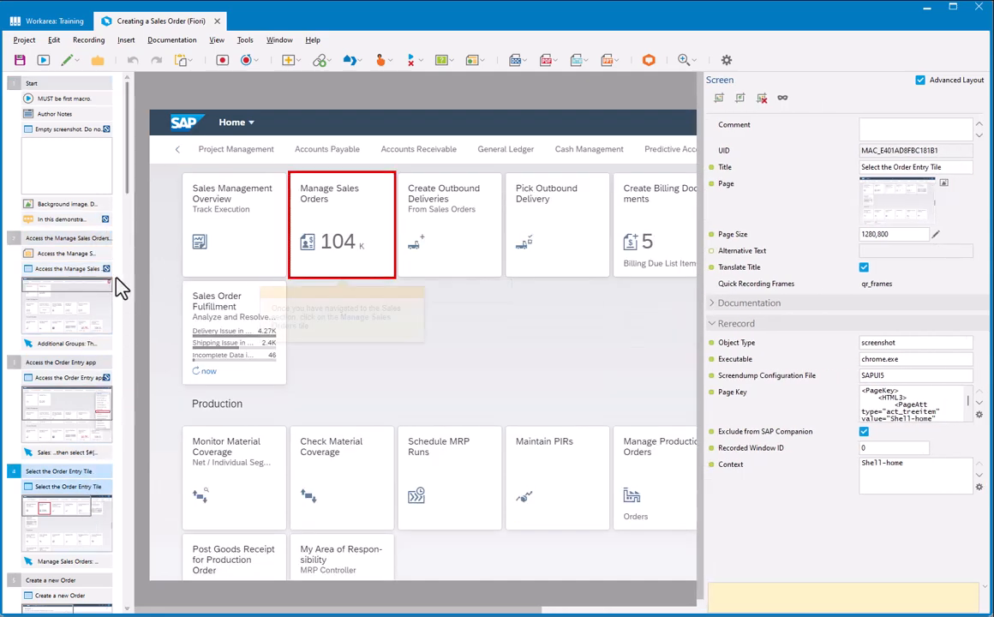
Step: Compare the Context of the step 2 screen with the project-level Context in the Training workarea
{"action": "left_click", "coordinate": [76, 313]}
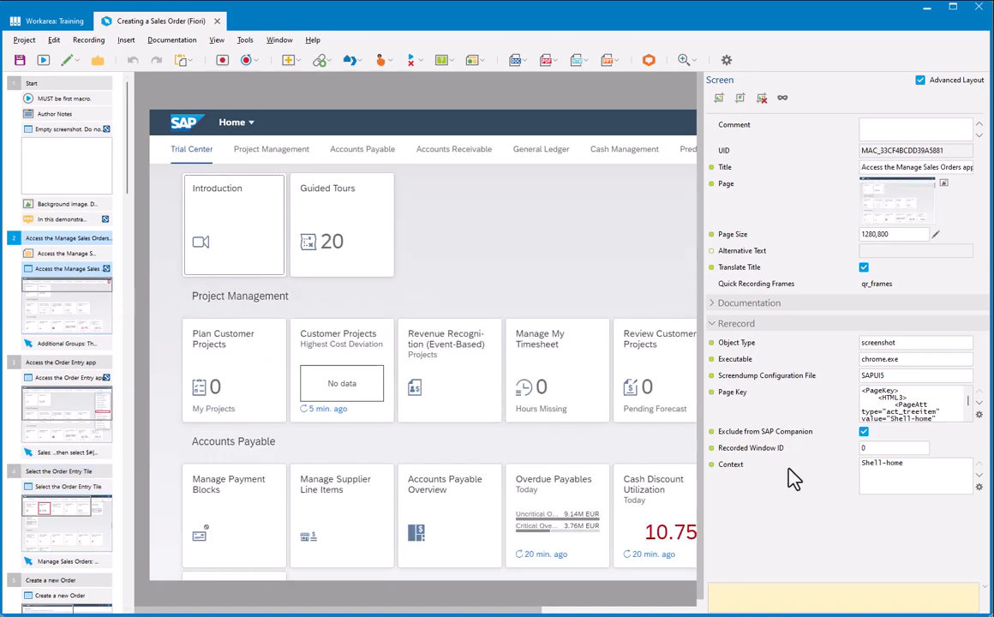
{"action": "left_click", "coordinate": [740, 479]}
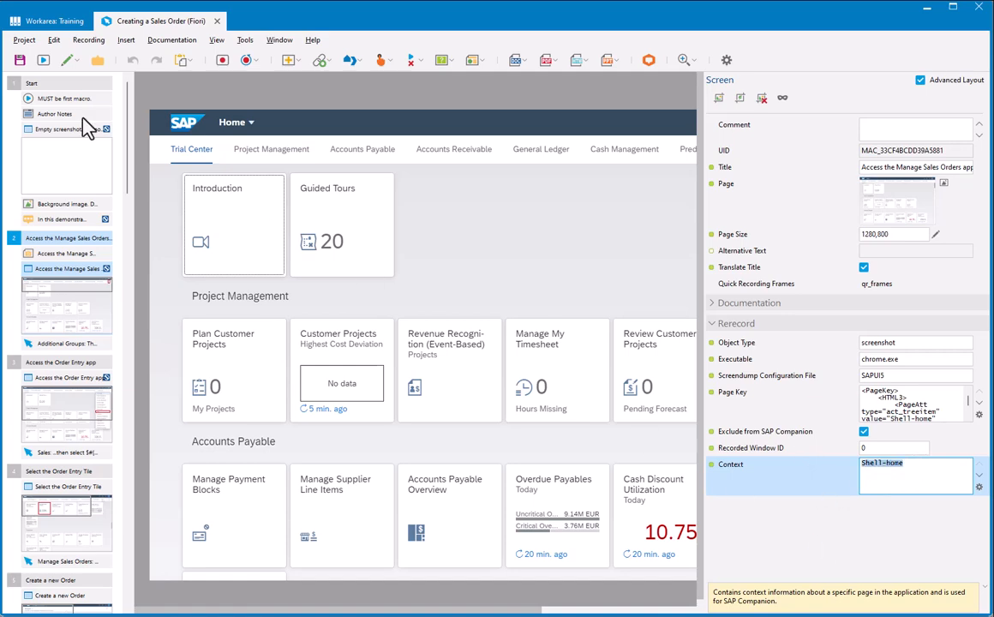
{"action": "left_click", "coordinate": [38, 22]}
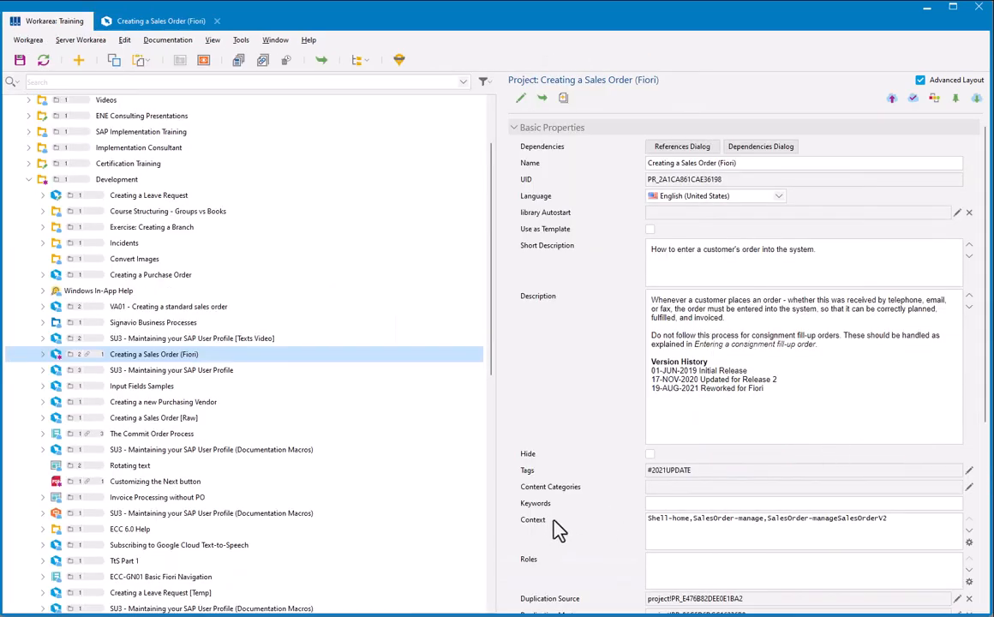
{"action": "left_click", "coordinate": [693, 519]}
{"action": "left_click", "coordinate": [166, 26]}
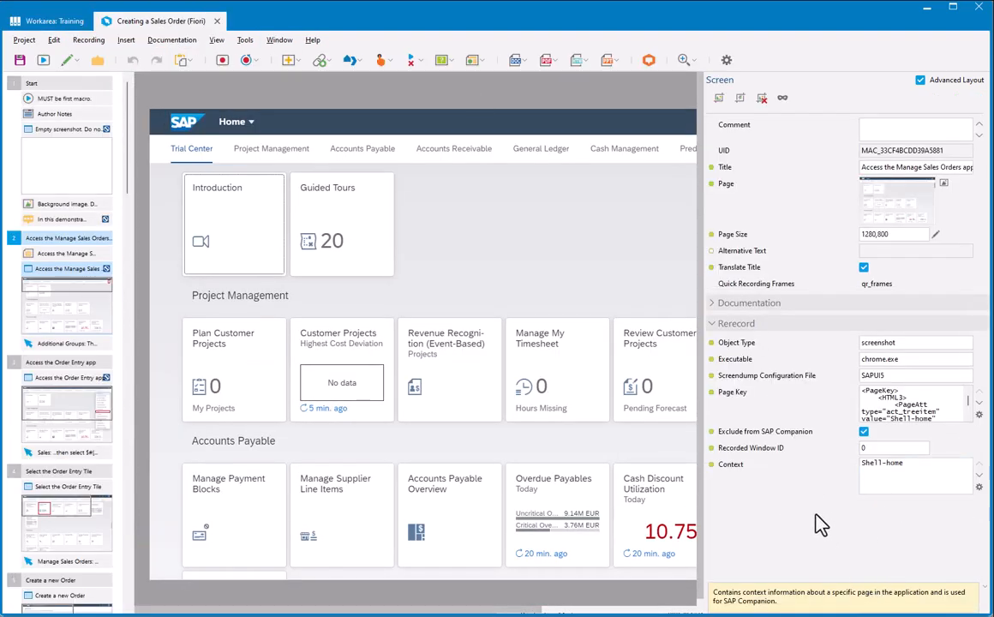
Step: Check the Exclude from SAP Companion setting on the screens in steps 2 to 4
{"action": "left_click", "coordinate": [750, 435]}
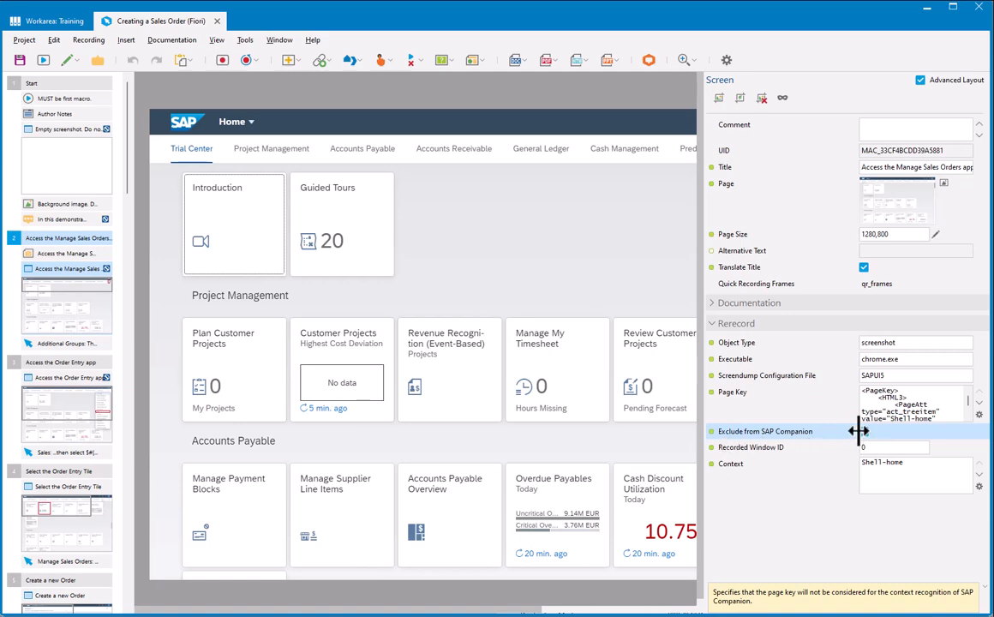
{"action": "left_click", "coordinate": [65, 518]}
{"action": "left_click", "coordinate": [61, 414]}
Step: Clear the Shell-home Context from the screens in steps 2, 3 and 4 together
{"action": "left_click", "coordinate": [83, 307]}
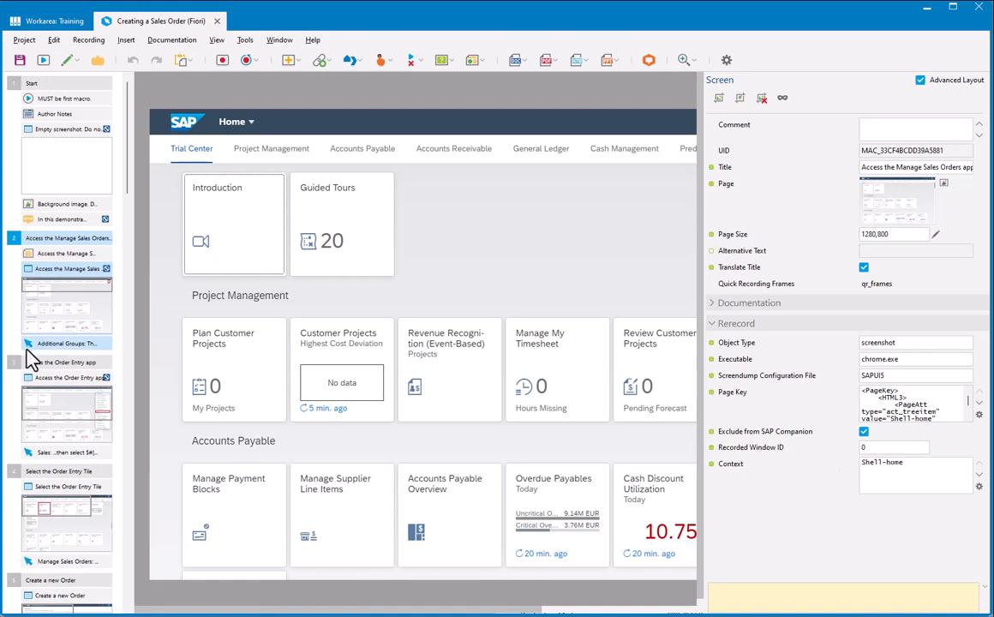
{"action": "left_click", "coordinate": [63, 404], "text": "ctrl"}
{"action": "left_click", "coordinate": [68, 521], "text": "ctrl"}
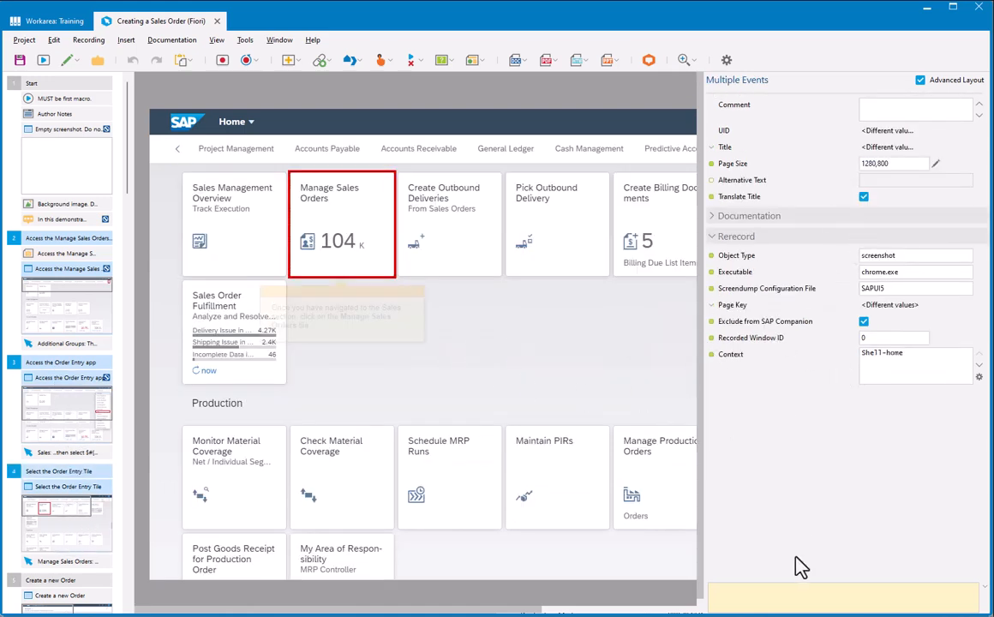
{"action": "left_click", "coordinate": [712, 354]}
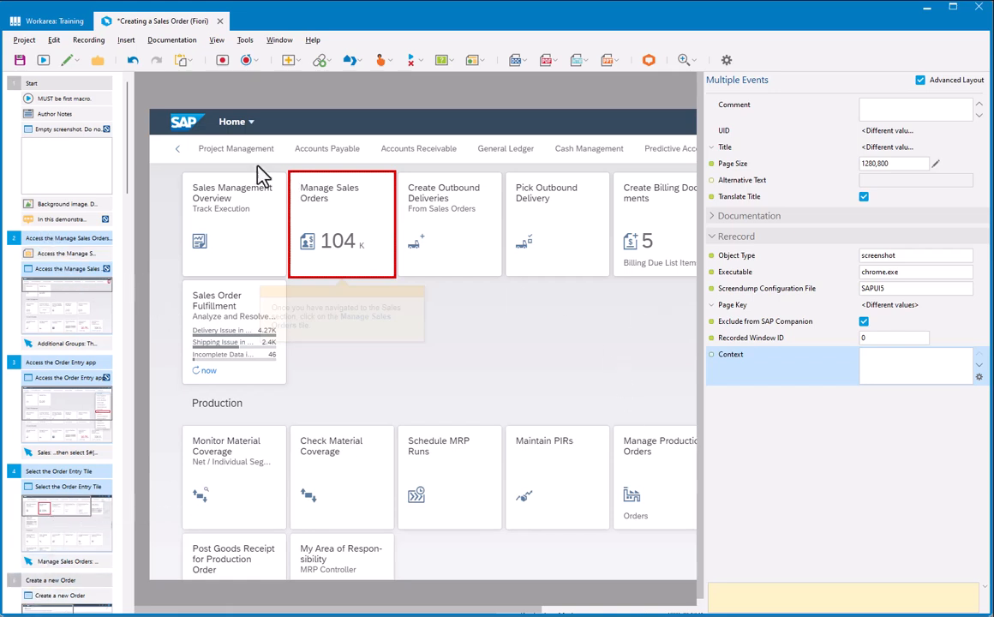
Step: Save and close the Creating a Sales Order (Fiori) project, and check its project-level Context in the workarea
{"action": "left_click", "coordinate": [20, 59]}
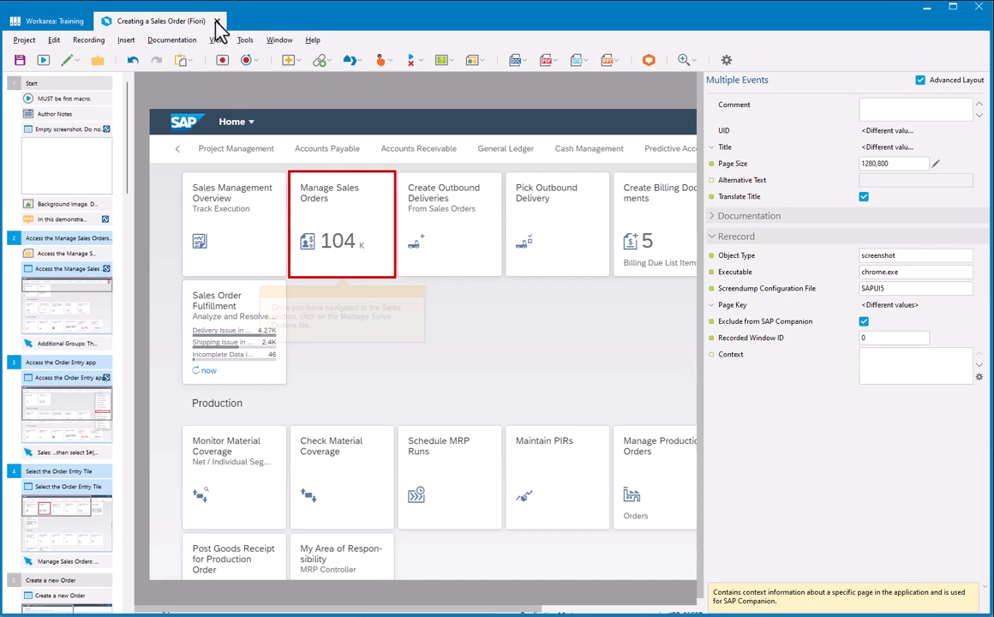
{"action": "left_click", "coordinate": [216, 22]}
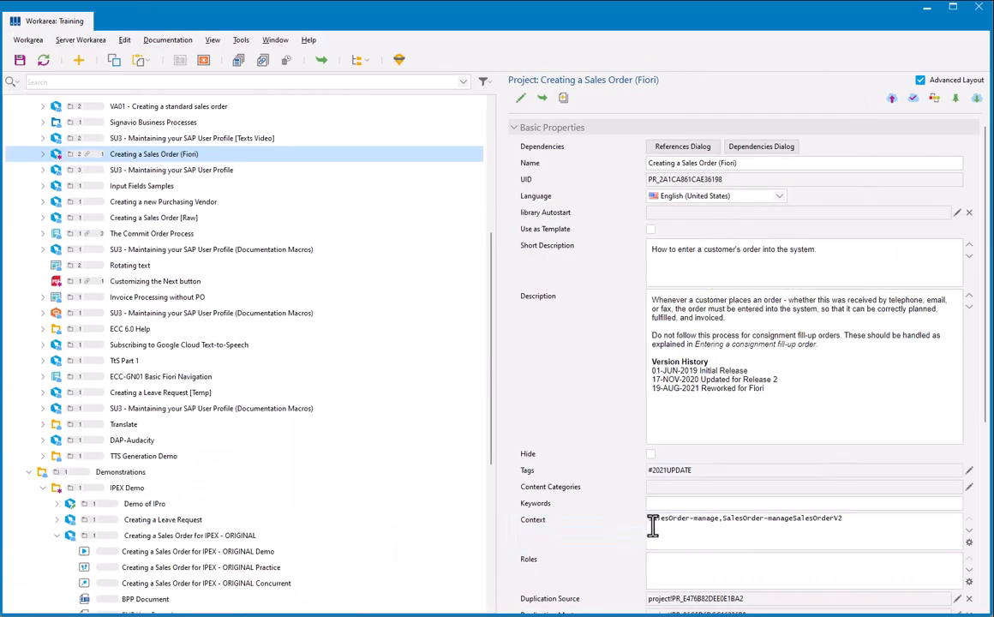
{"action": "left_click", "coordinate": [652, 518]}
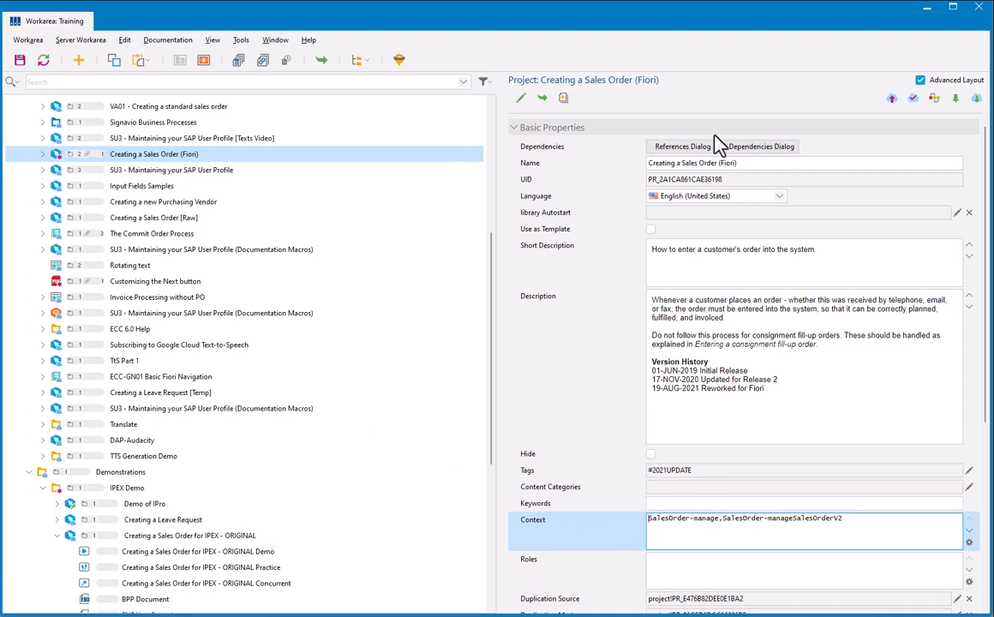
Step: Finish editing the Creating a Sales Order (Fiori) project with the Publish state enabled
{"action": "left_click", "coordinate": [910, 98]}
{"action": "left_click", "coordinate": [411, 273]}
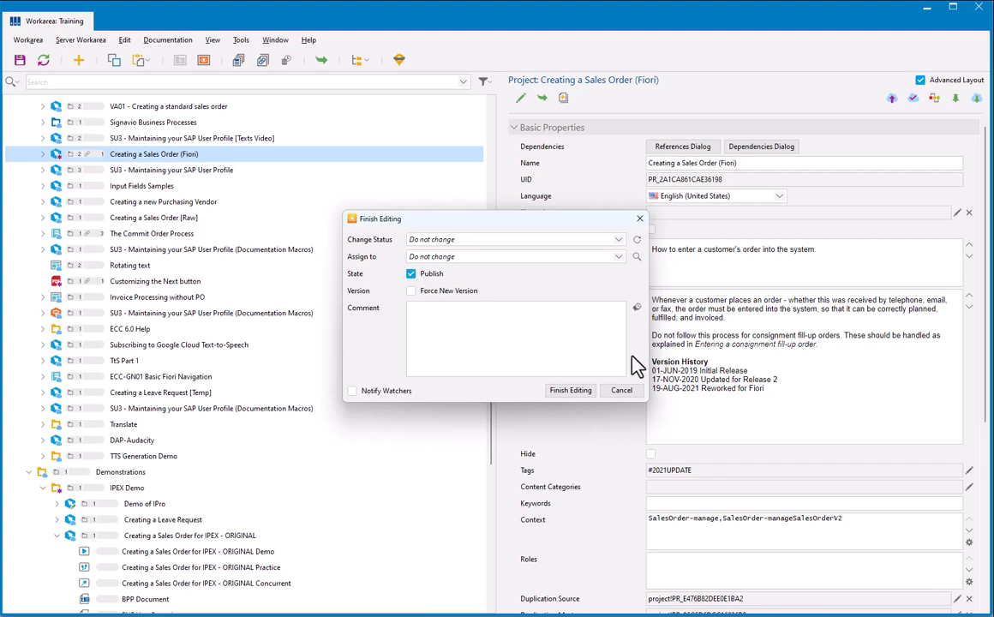
{"action": "left_click", "coordinate": [571, 391]}
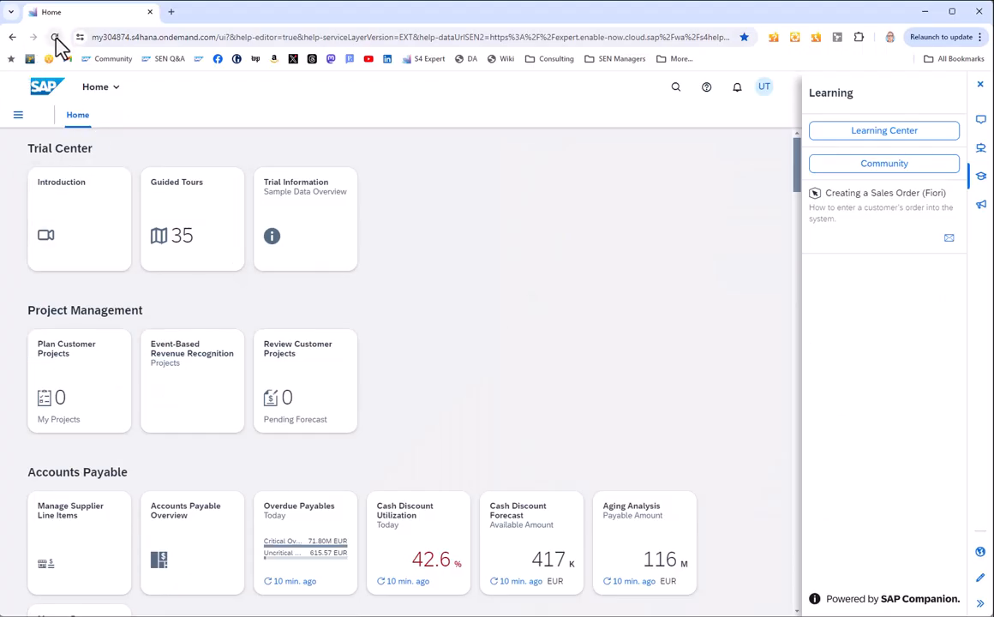
Step: Reload the SAP home page in the browser and check SAP Companion's learning content against the project's Context in the Training workarea
{"action": "left_click", "coordinate": [55, 39]}
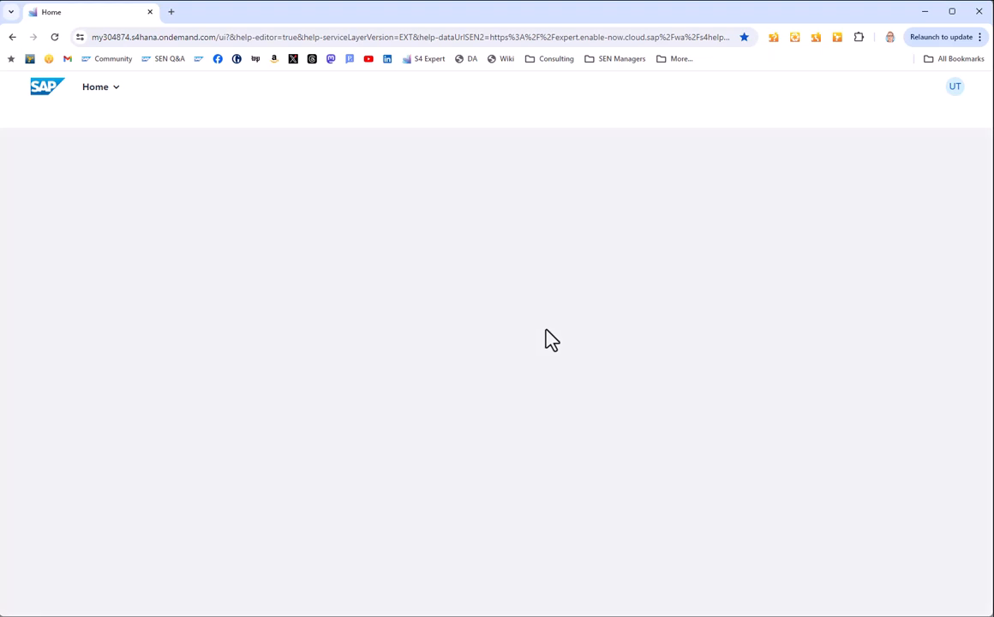
{"action": "left_click", "coordinate": [896, 89]}
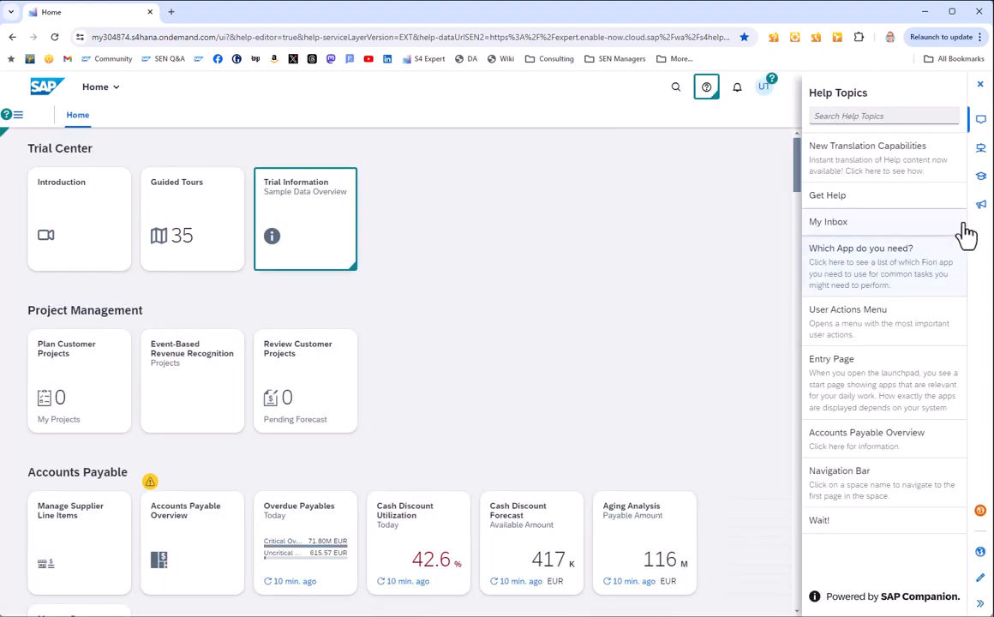
{"action": "left_click", "coordinate": [981, 177]}
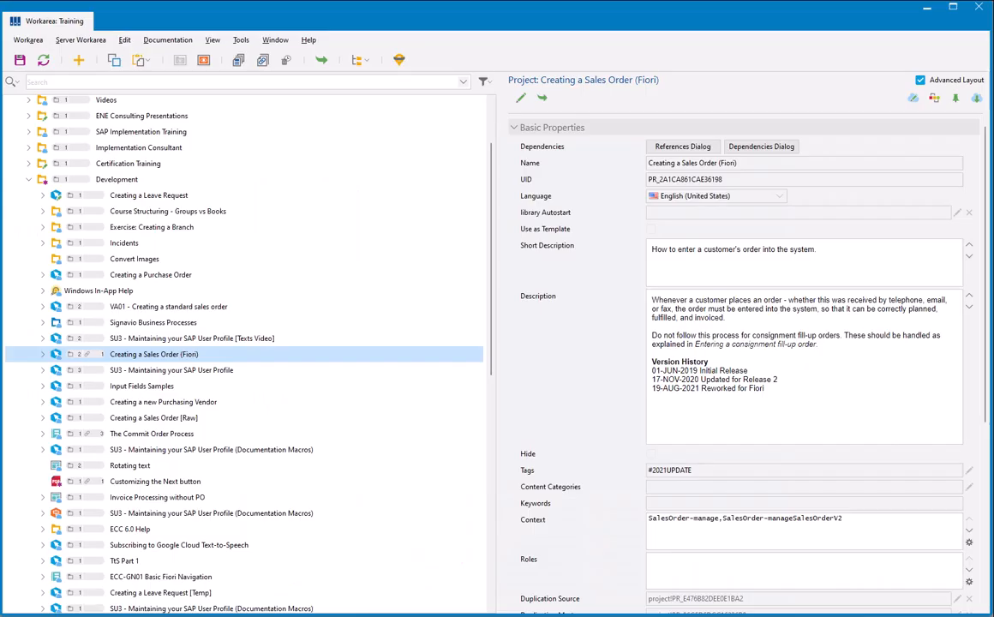
{"action": "left_click", "coordinate": [517, 522]}
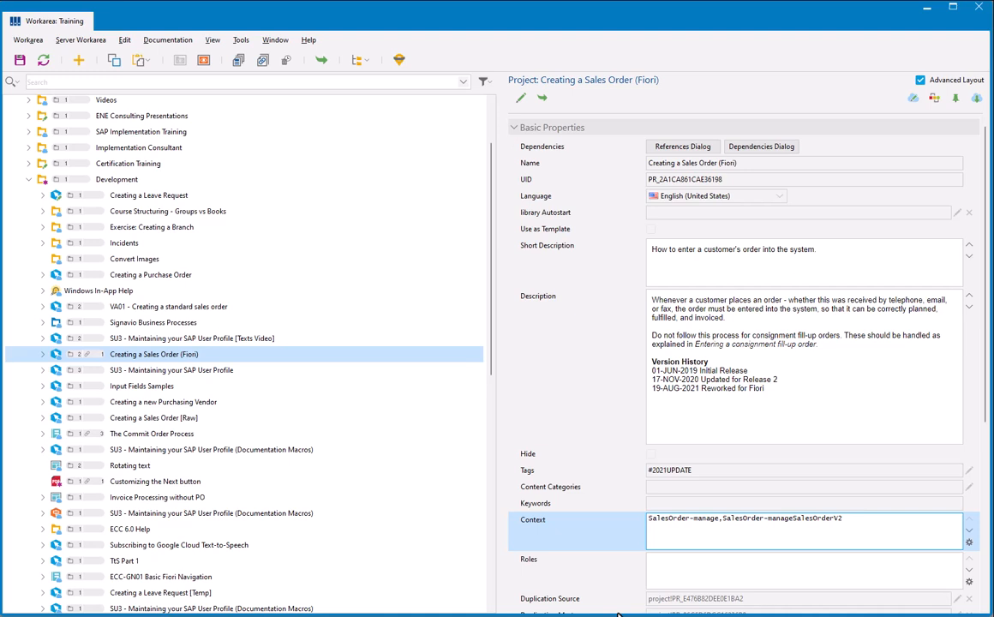